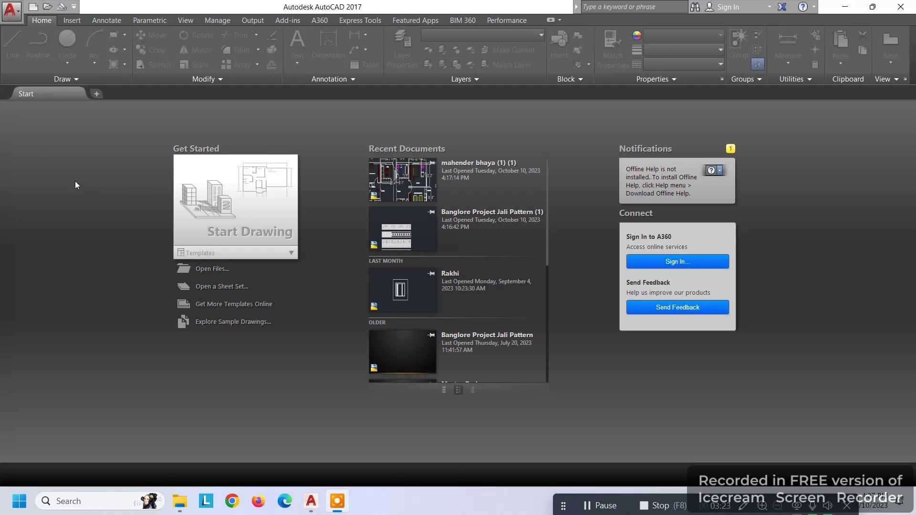
Step: Create a new blank drawing, Drawing1, from the Start tab's Start Drawing tile
left_click(177, 219)
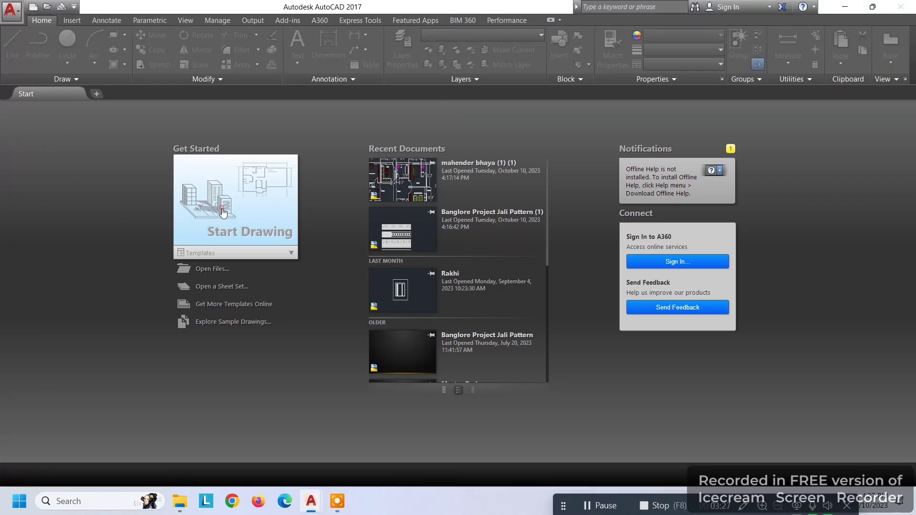
left_click(220, 210)
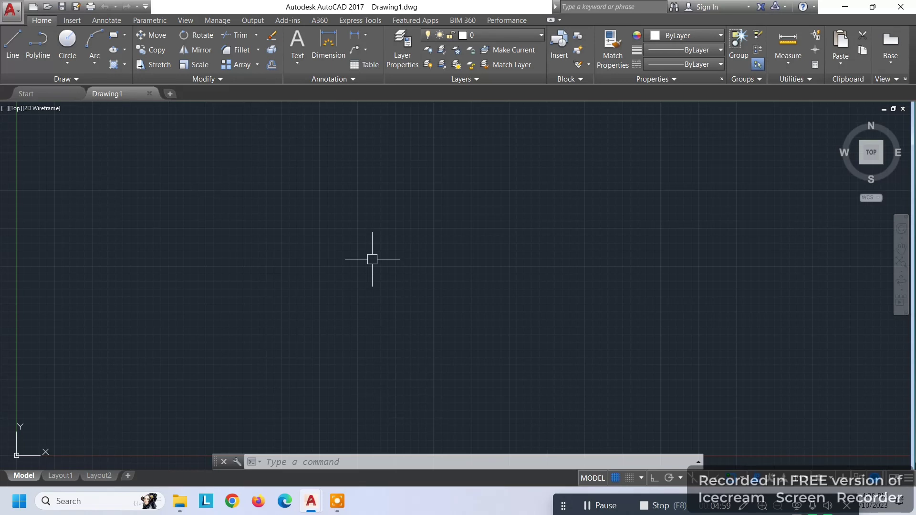
Step: Clear the stray '1' from the command line and enter UN for the Units command
type("1")
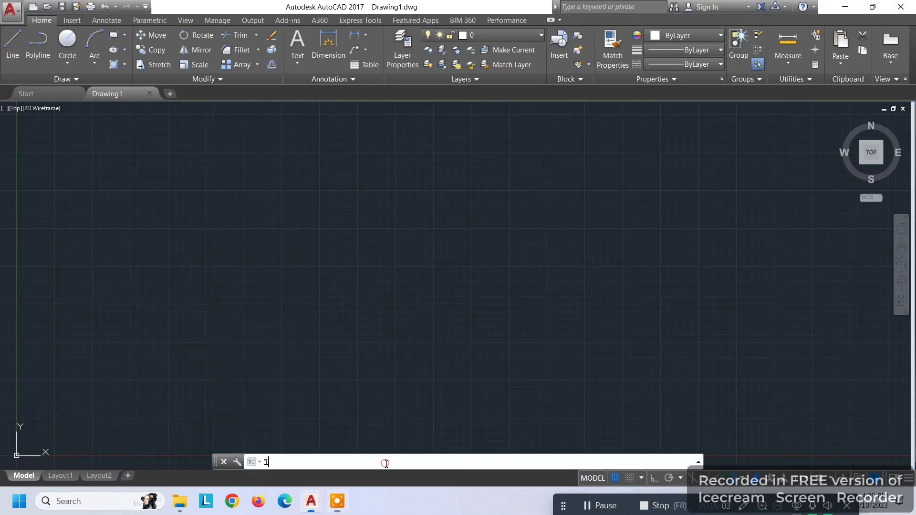
key("BackSpace")
type("UN")
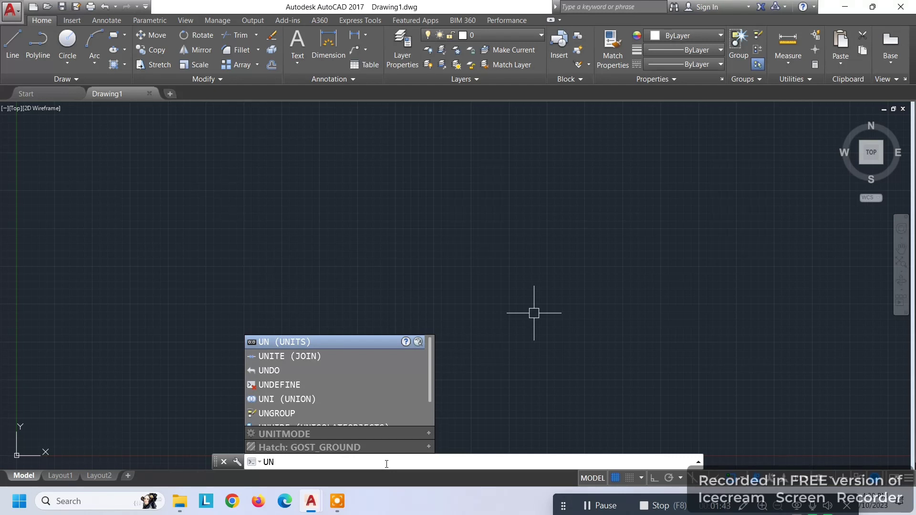
Step: Set the drawing's length units to Architectural with 0'-0" precision
key("Return")
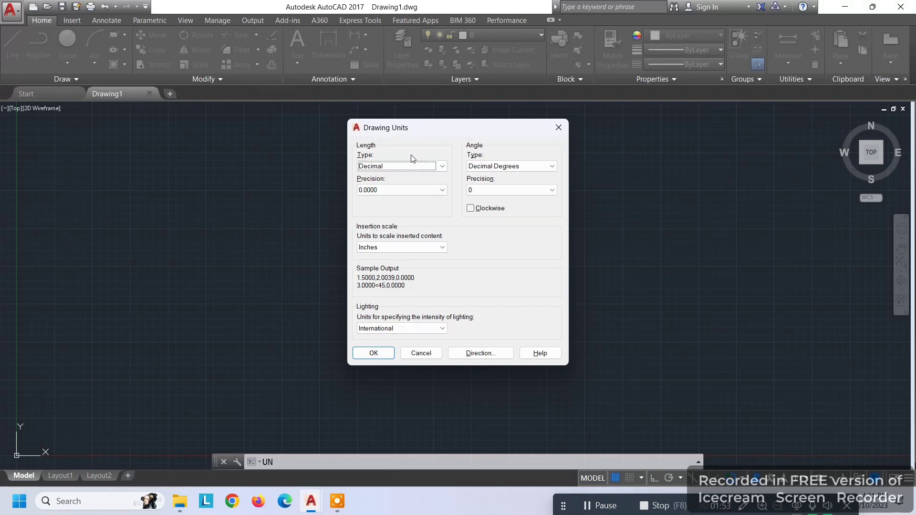
left_click(439, 166)
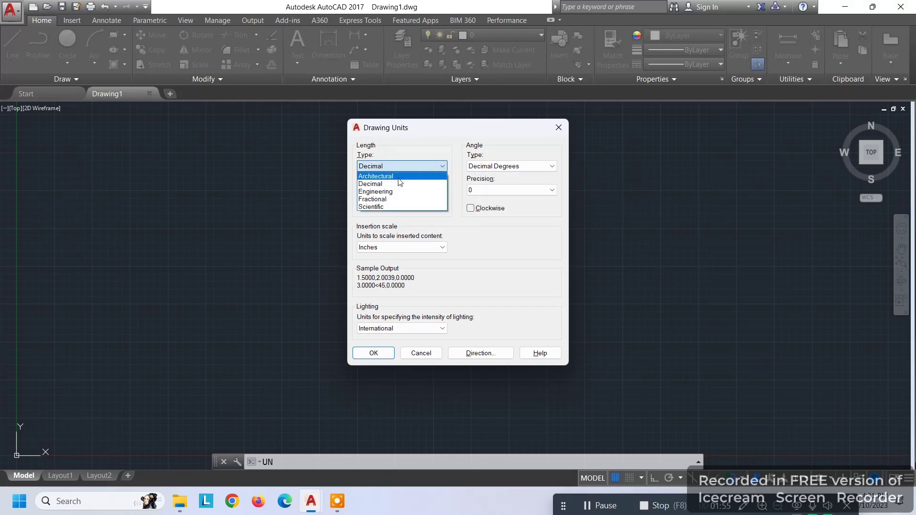
left_click(410, 177)
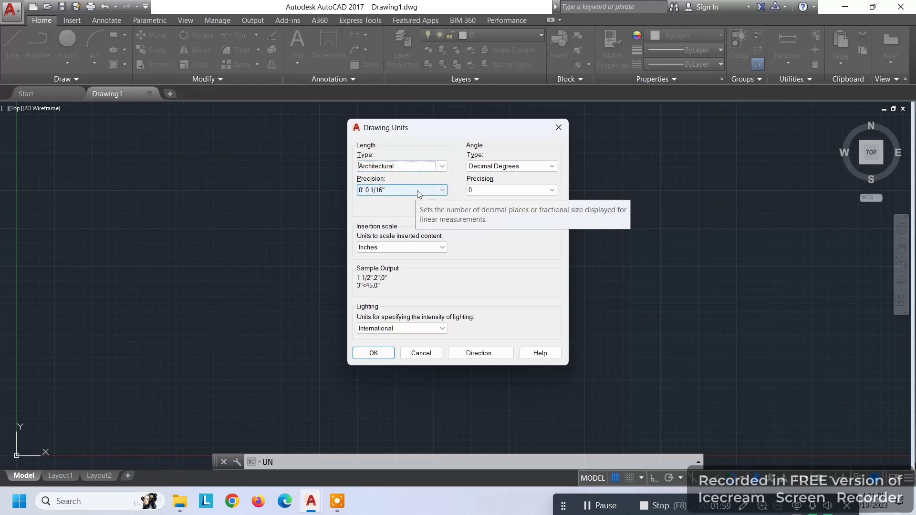
left_click(417, 191)
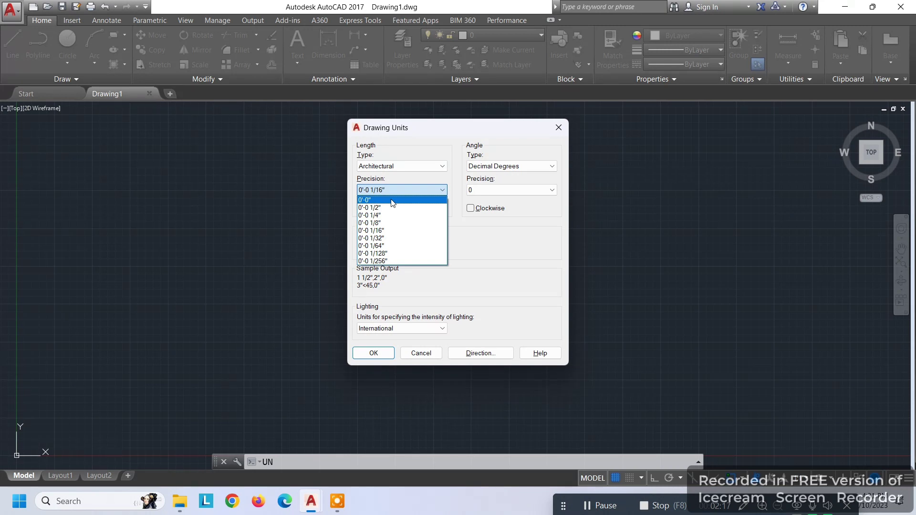
left_click(392, 201)
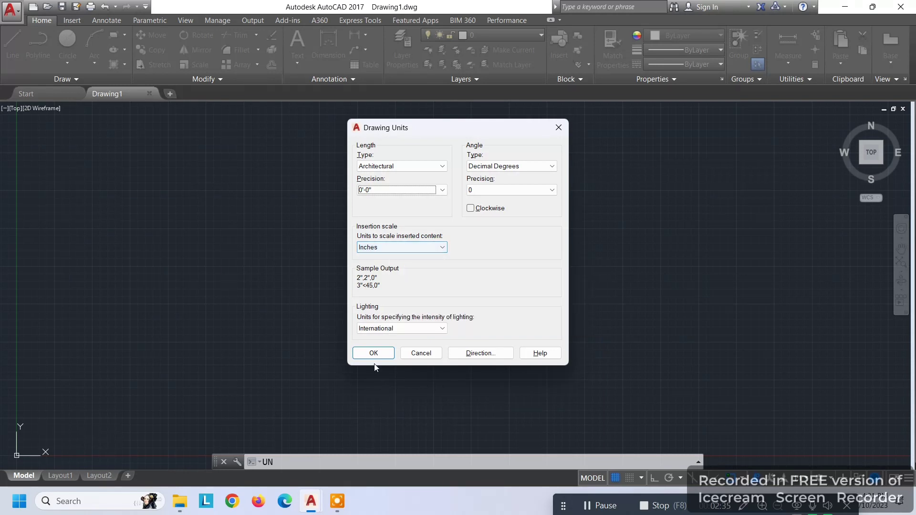
left_click(373, 352)
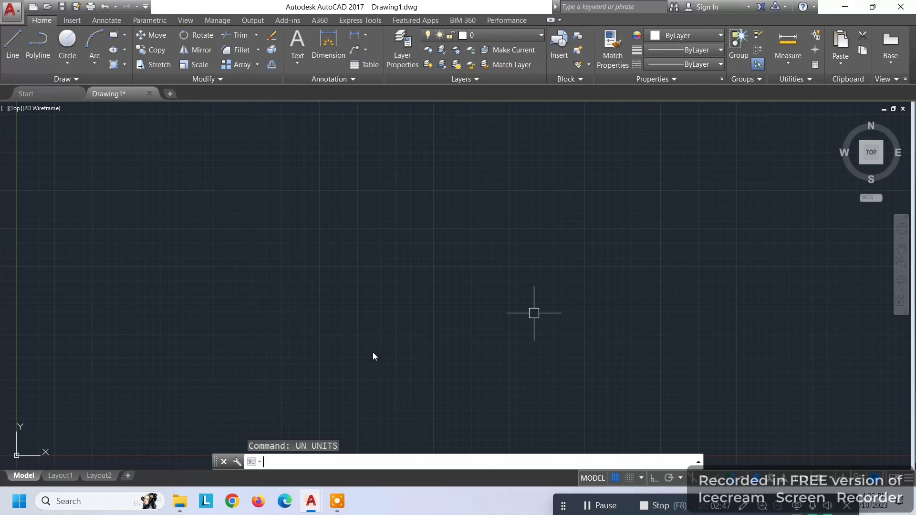
Step: Draw a horizontal test line, then window-select and delete it
type("l")
key("Return")
left_click(236, 336)
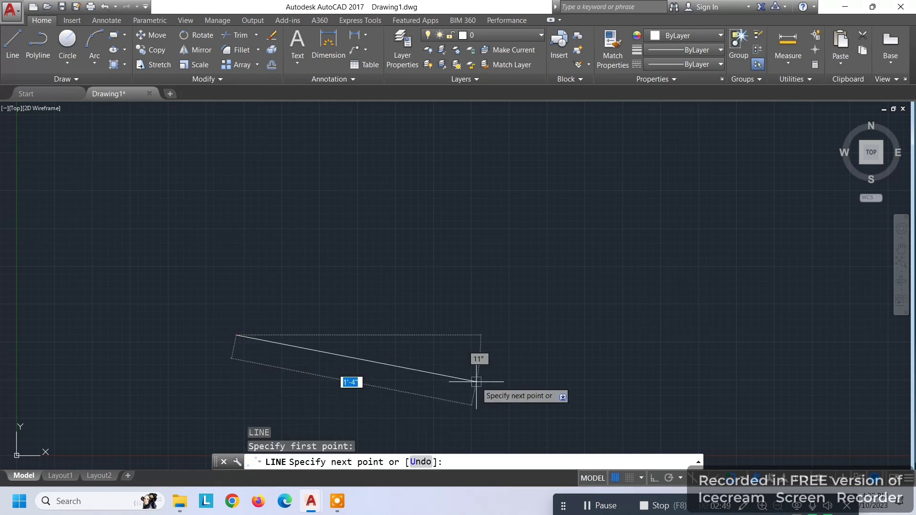
left_click(519, 335)
key("Escape")
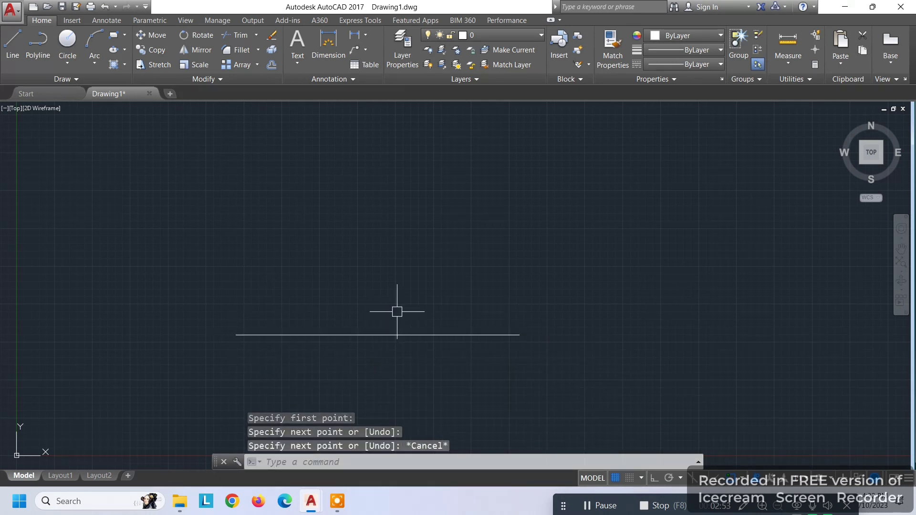
left_click(395, 310)
left_click(366, 367)
key("Delete")
Step: Draw a new horizontal line 2' long and zoom in on it
key("l")
key("Return")
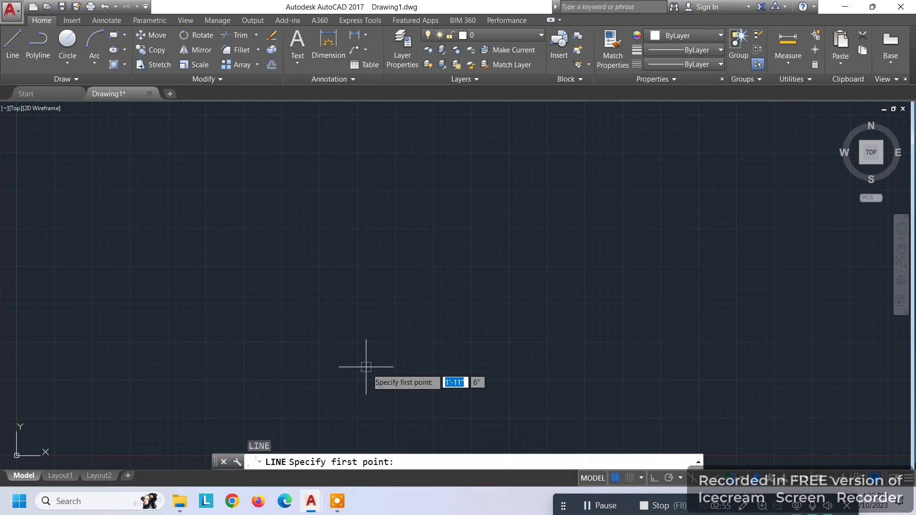
left_click(301, 331)
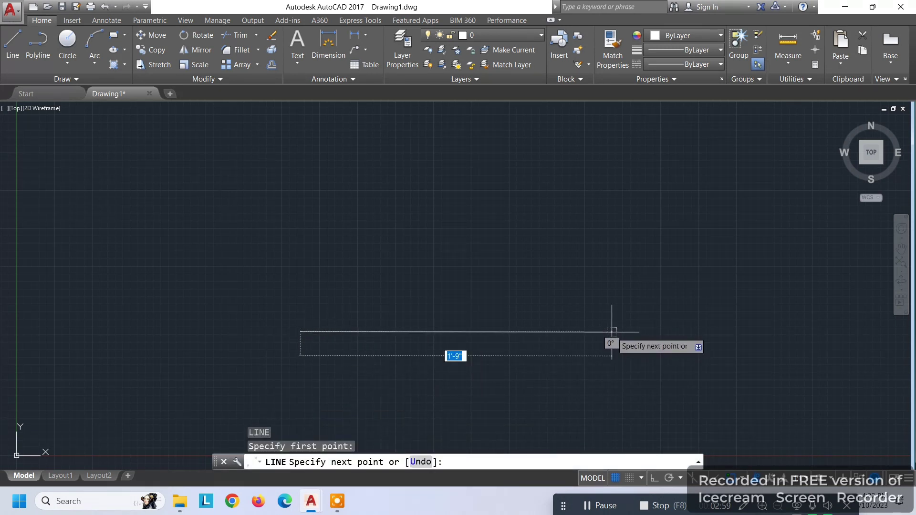
type("2'")
key("Return")
key("Escape")
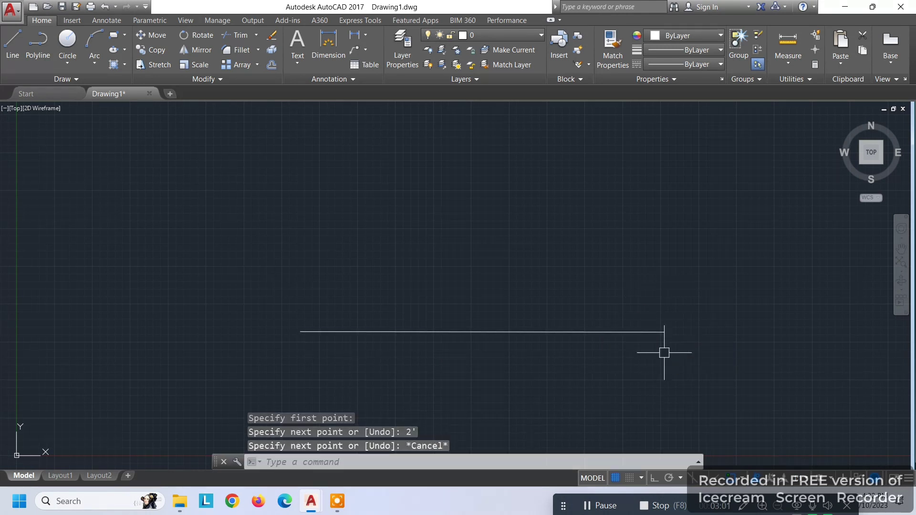
scroll(584, 332, "up", 2)
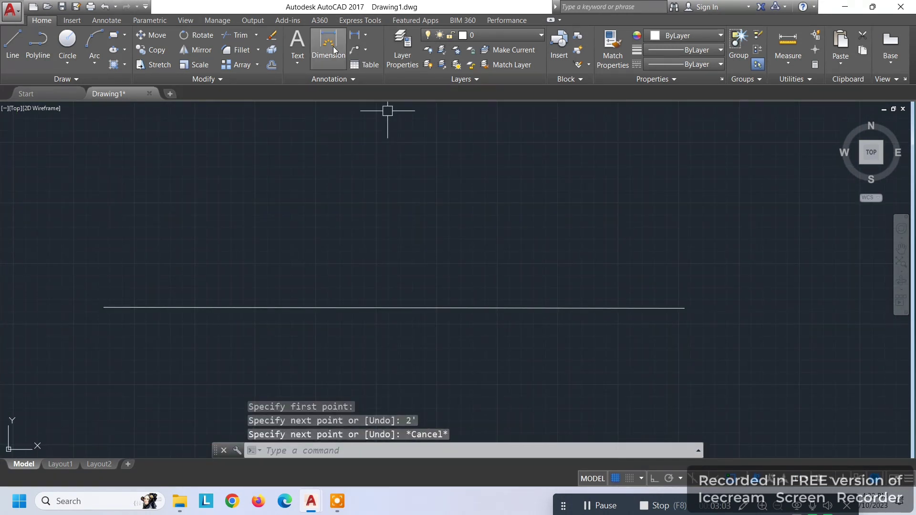
Step: Dimension the 2' line end to end, placing a 24.0000 dimension above it
left_click(334, 51)
left_click(103, 307)
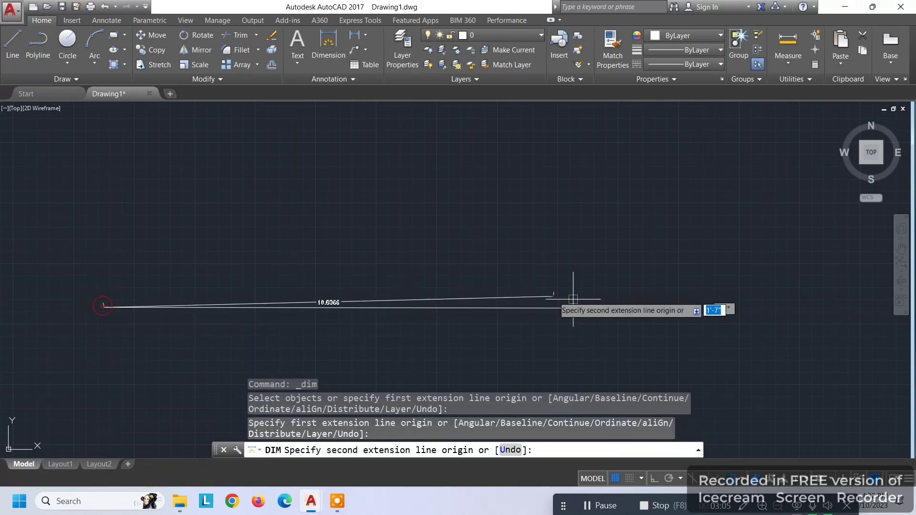
left_click(684, 308)
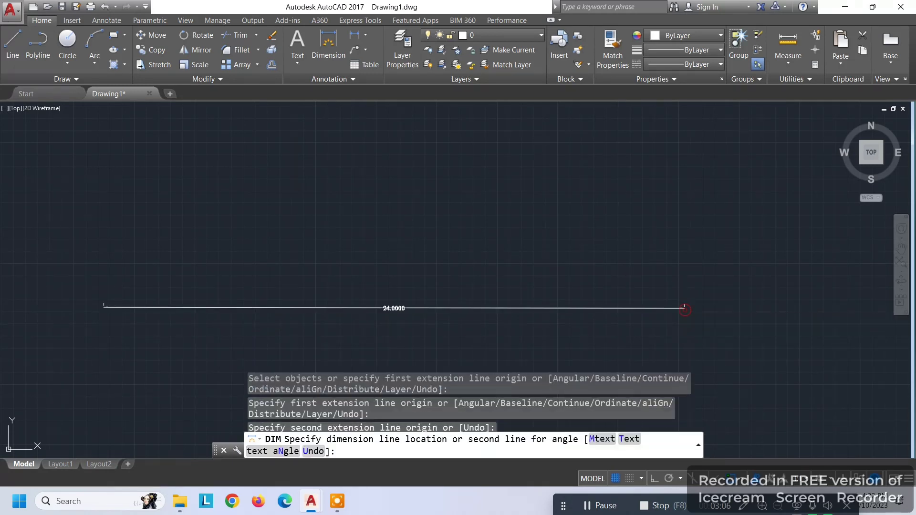
left_click(679, 282)
scroll(392, 290, "up", 4)
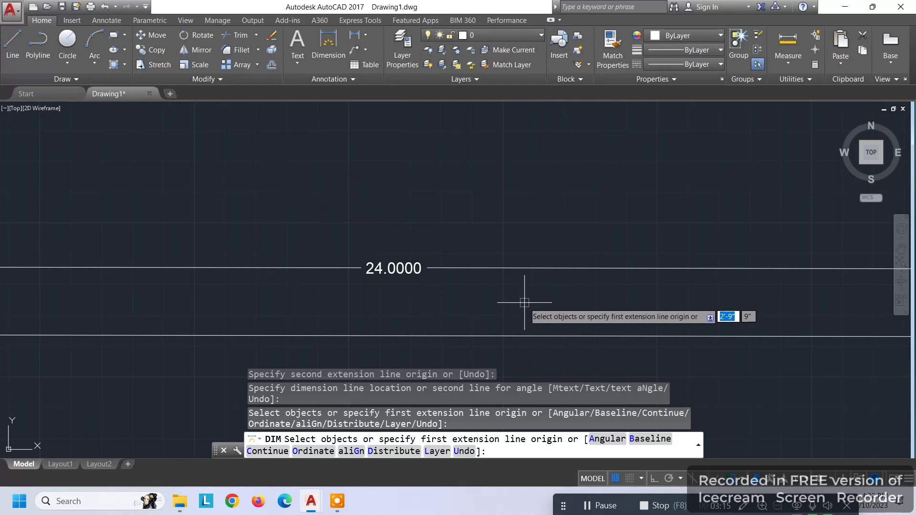
Step: Abandon the extra dimension, erase the 24.0000 dimension, and recentre the line
left_click(525, 303)
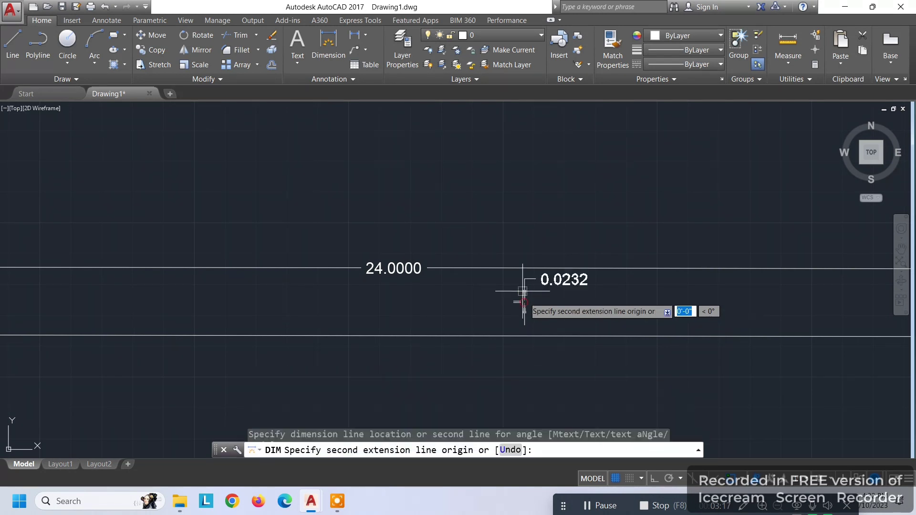
left_click(477, 241)
key("Escape")
left_click(579, 229)
left_click(528, 287)
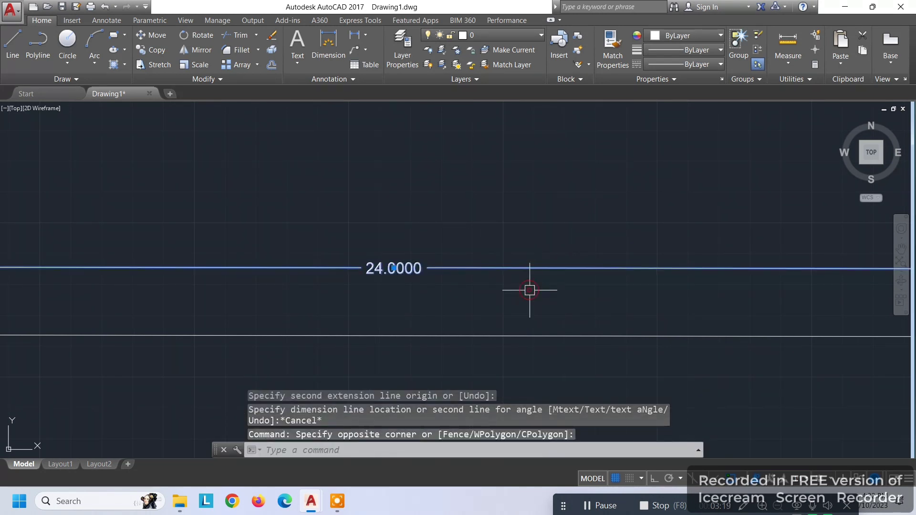
key("Delete")
scroll(530, 303, "down", 5)
middle_click_drag(483, 282, 452, 269)
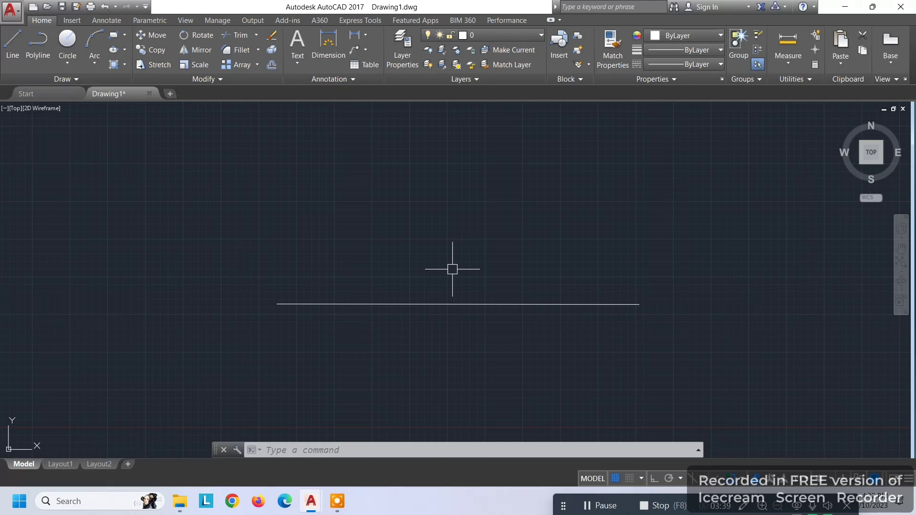
Step: Give the Standard dimension style Architectural units with 0'-0" precision and make it current
type("D")
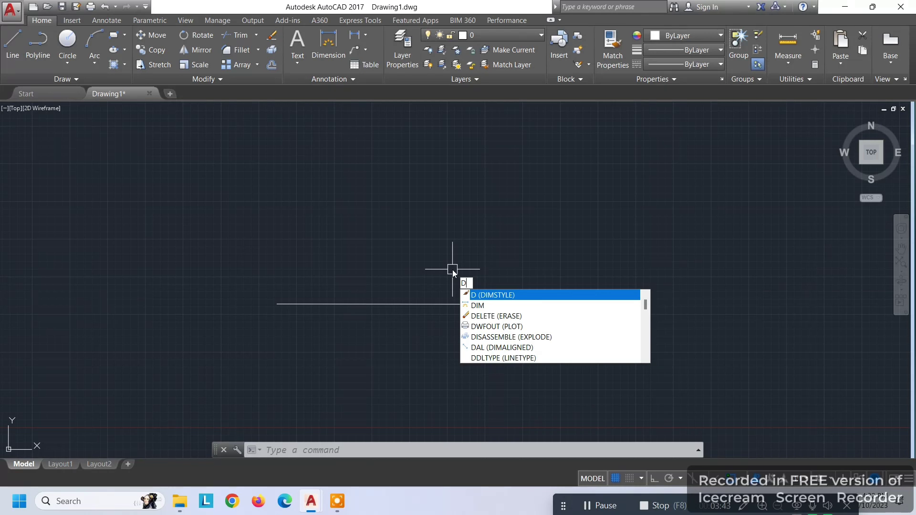
key("Return")
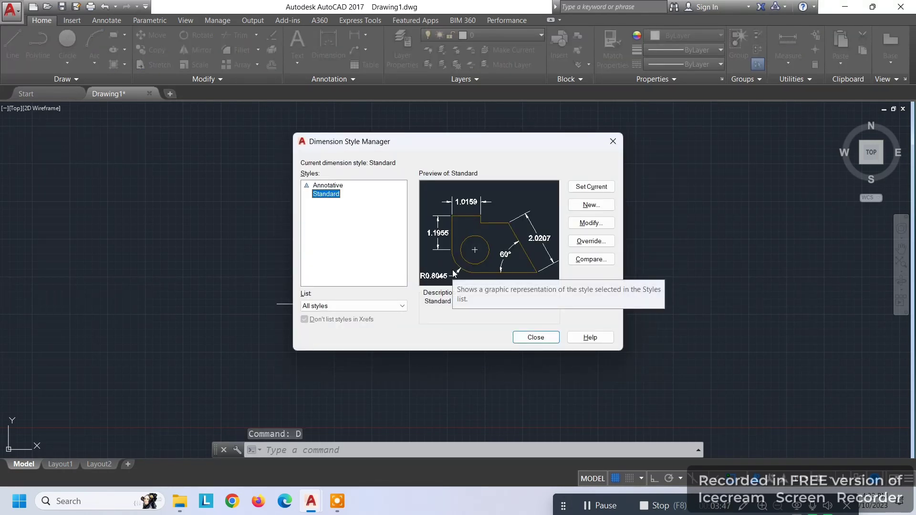
left_click(596, 225)
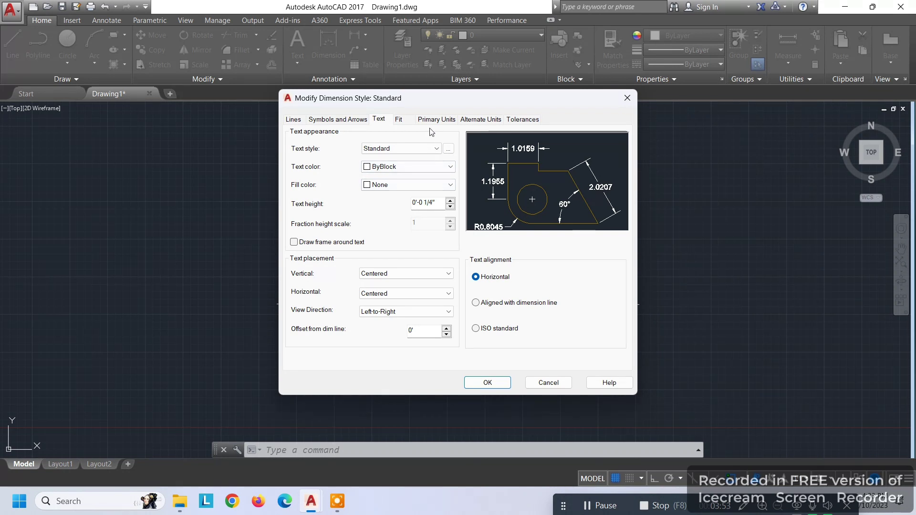
left_click(434, 120)
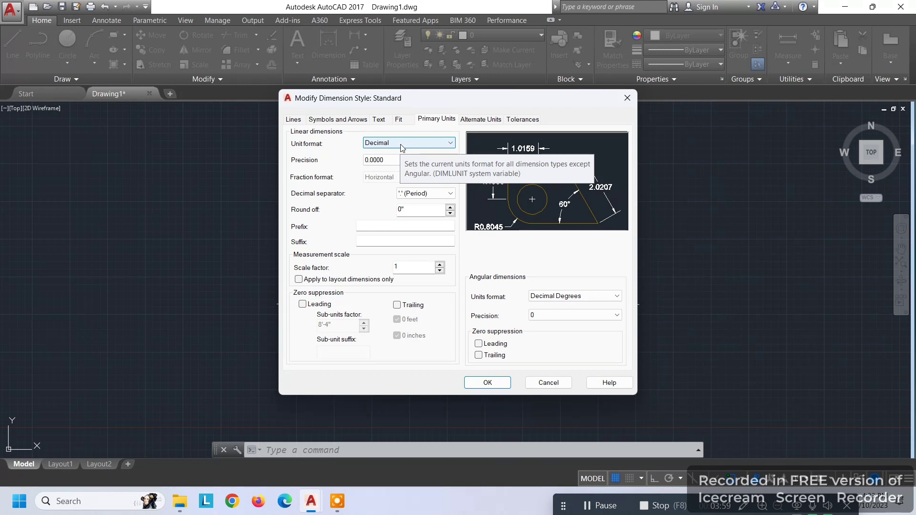
left_click(402, 144)
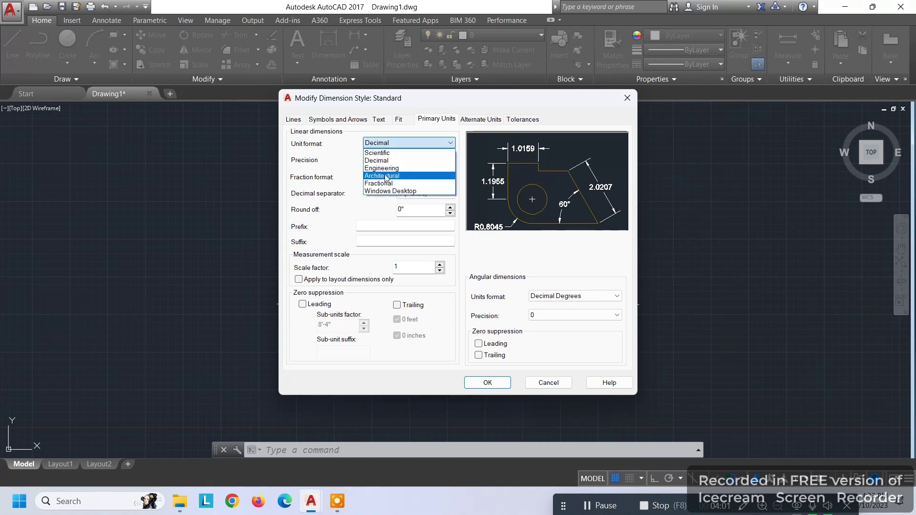
left_click(384, 176)
left_click(384, 161)
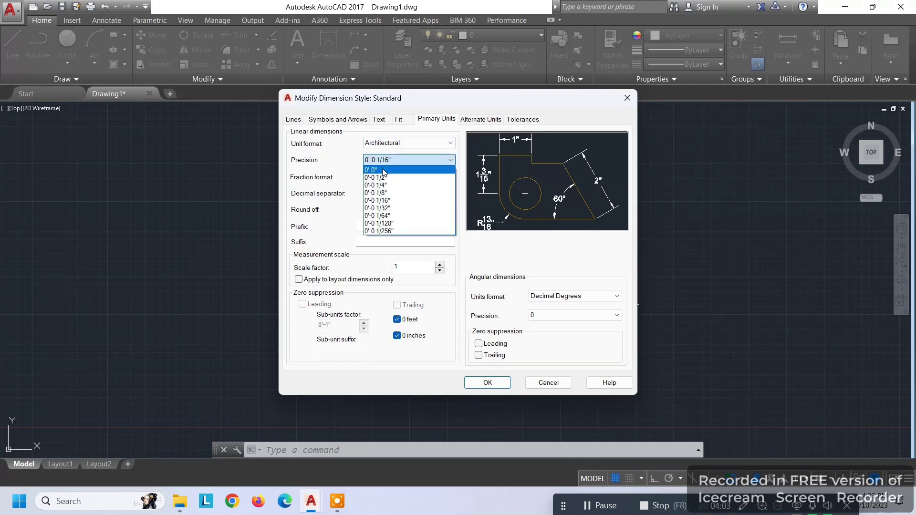
left_click(383, 169)
left_click(489, 384)
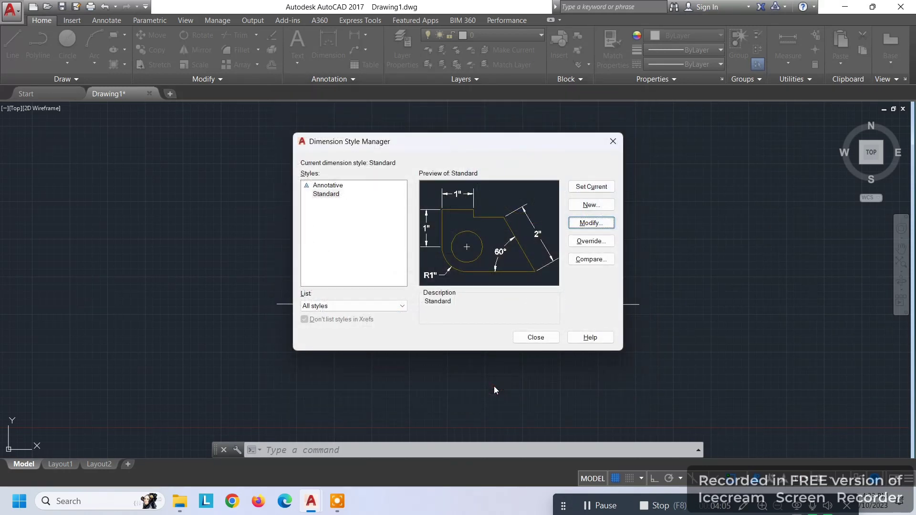
left_click(592, 187)
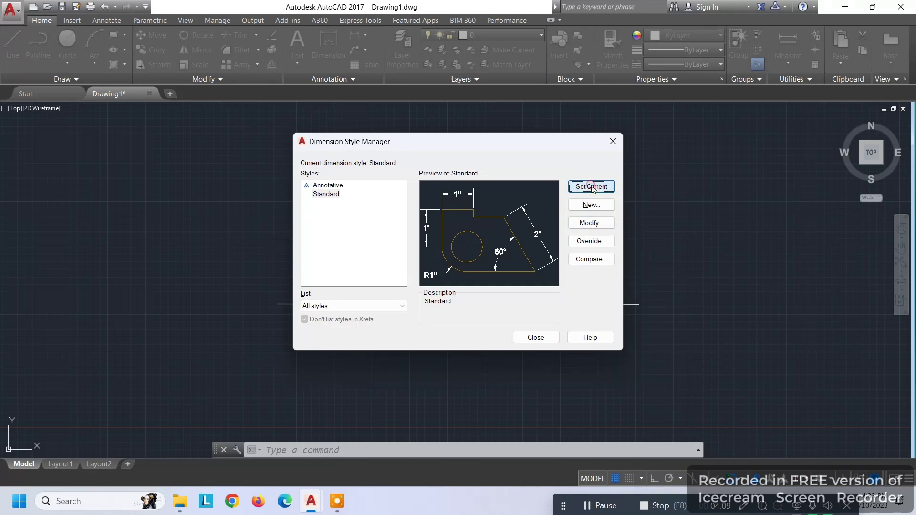
left_click(537, 337)
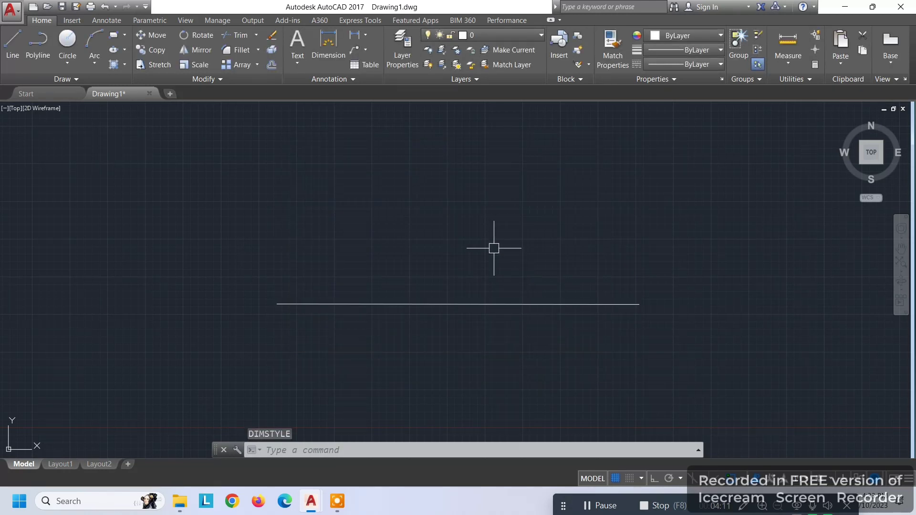
Step: Dimension the line between its endpoints, placing the 2' dimension above it
left_click(343, 54)
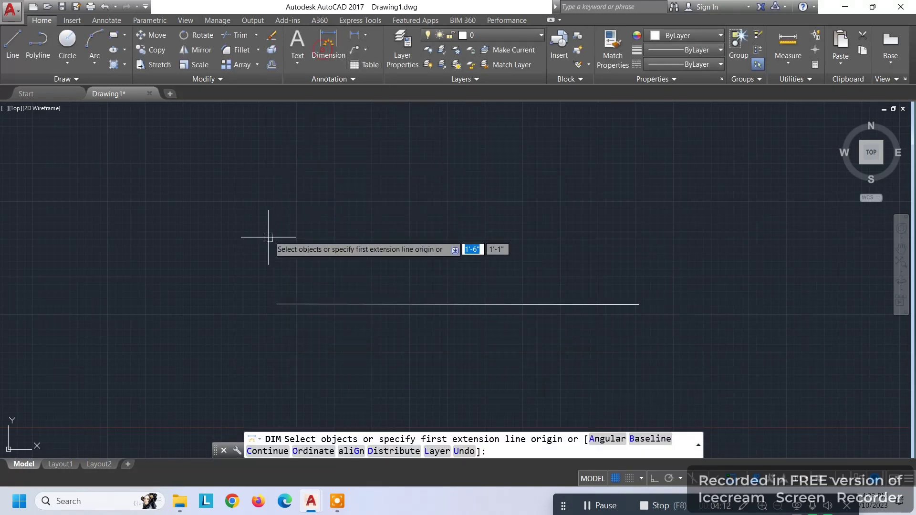
left_click(276, 304)
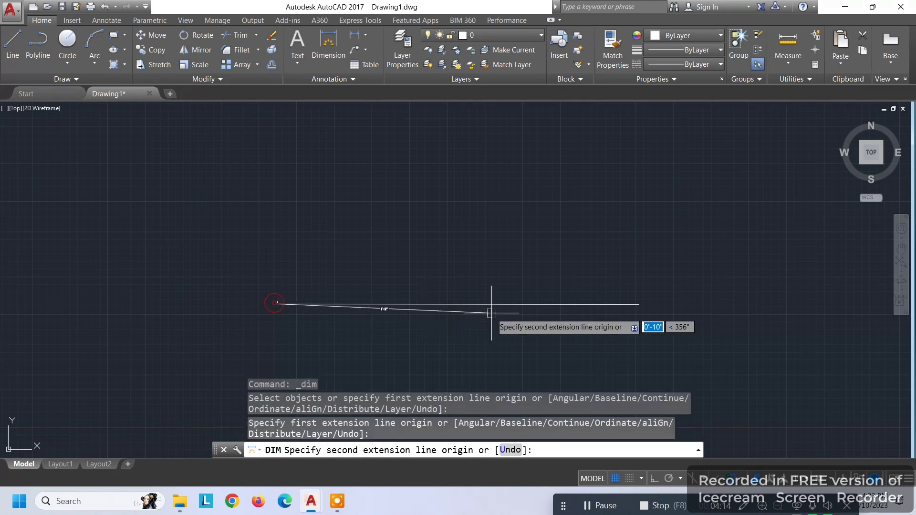
left_click(640, 304)
left_click(627, 282)
Step: Cancel dimensioning and erase the line and its 2' dimension with a crossing window
type("c")
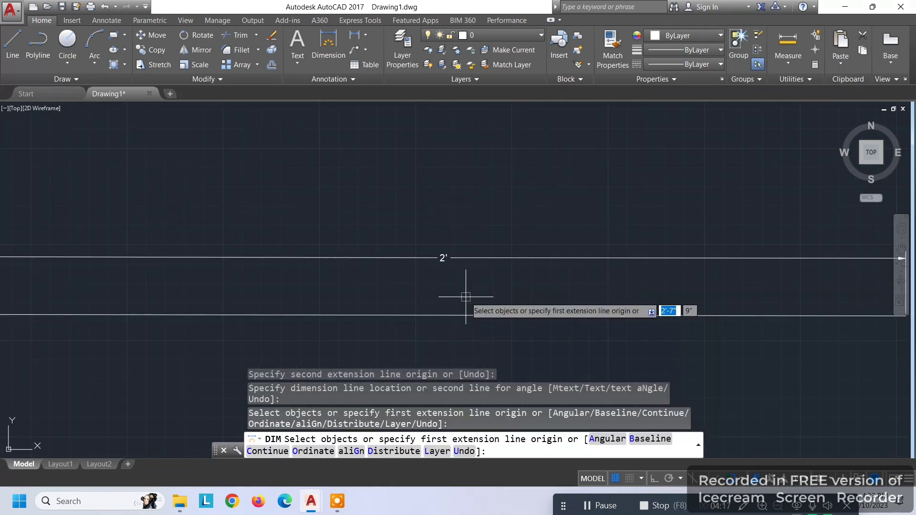
key("Return")
middle_click_drag(485, 282, 487, 255)
key("Escape")
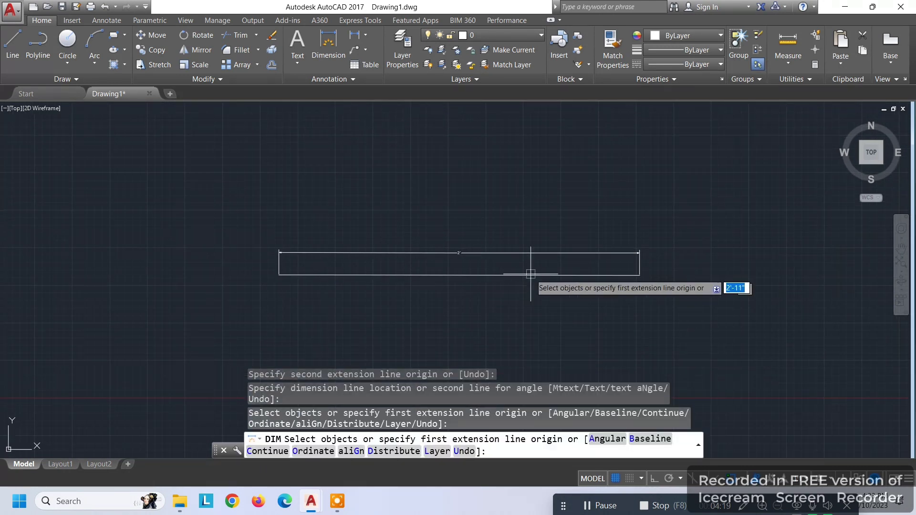
left_click(640, 253)
key("Escape")
left_click(687, 224)
left_click(583, 307)
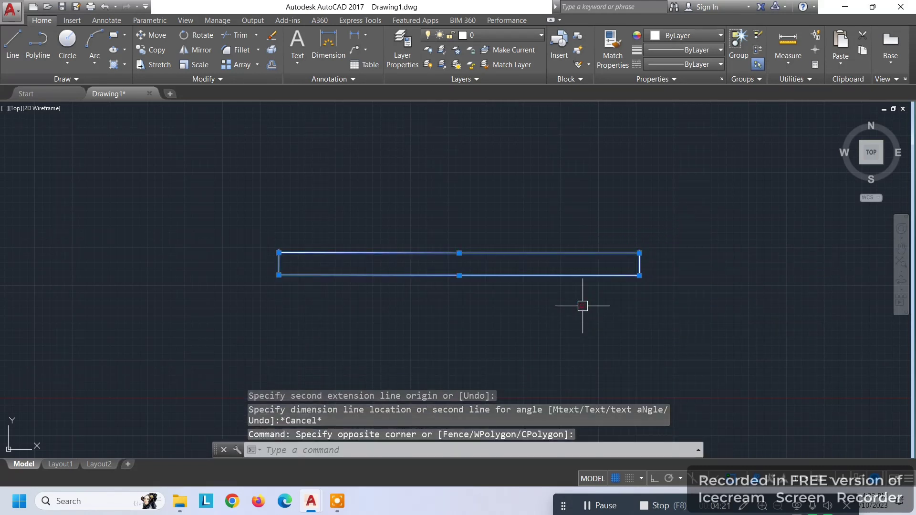
key("Delete")
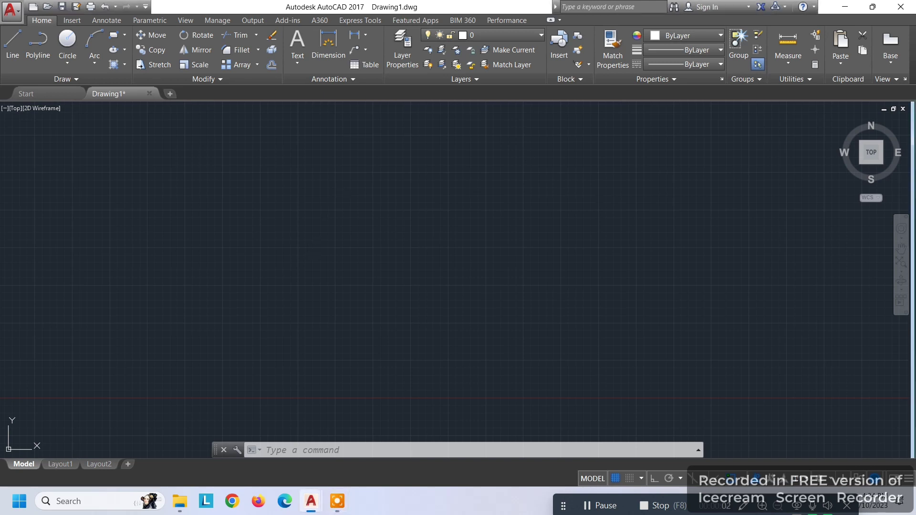
middle_click_drag(327, 253, 334, 270)
middle_click_drag(383, 273, 382, 275)
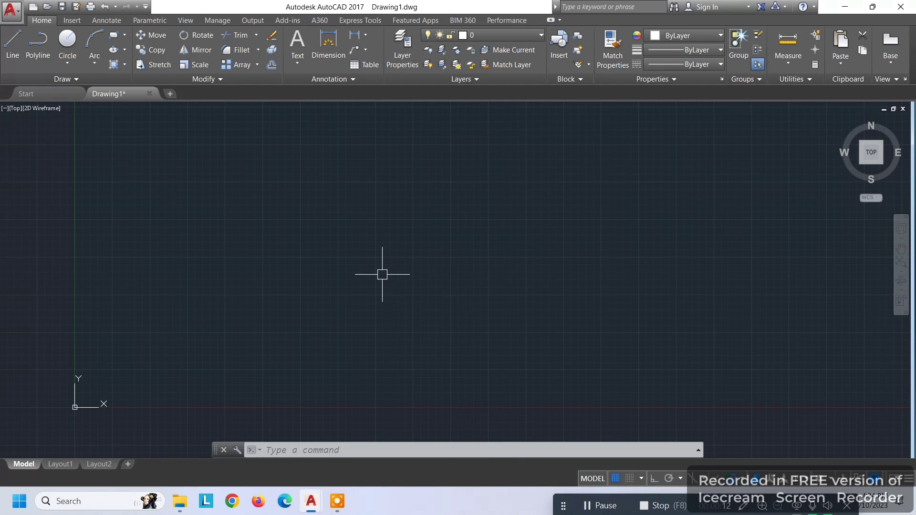
middle_click_drag(383, 275, 367, 283)
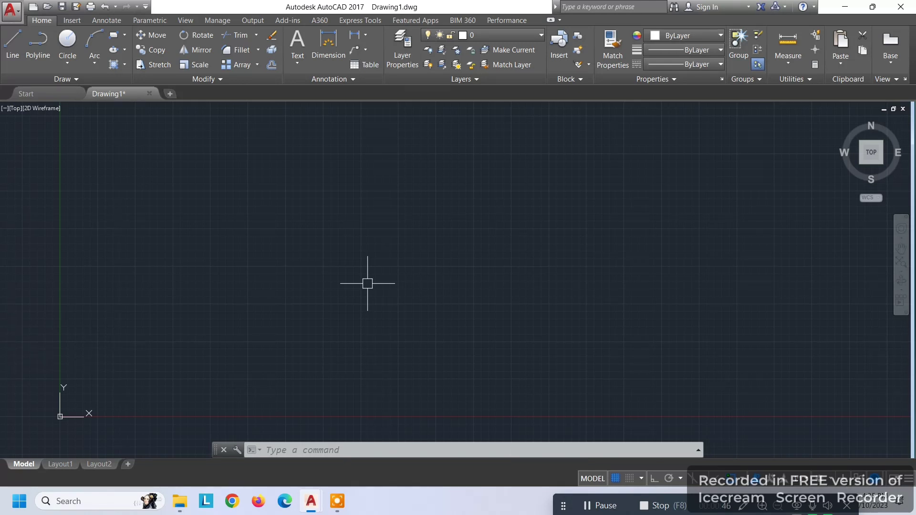
Step: Start a line left of centre and enter a length of 5'
type("l")
key("Return")
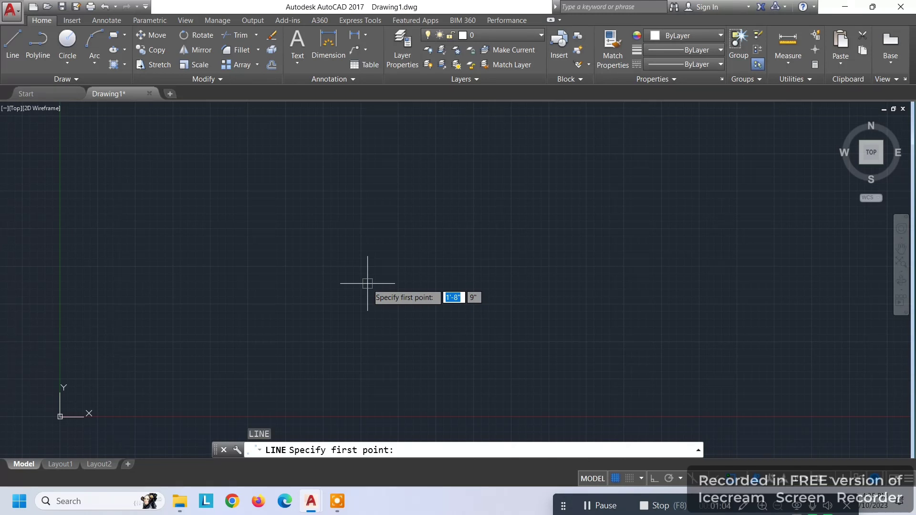
left_click(268, 262)
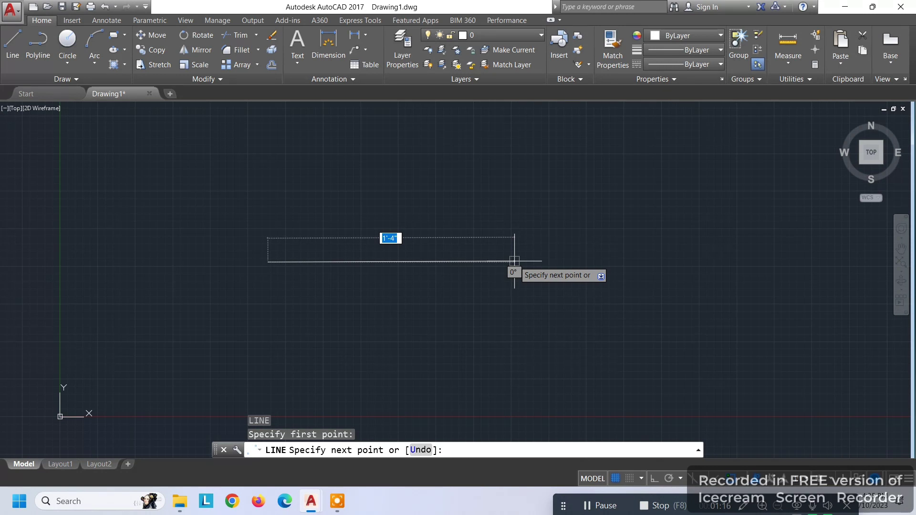
type("5'")
Step: Confirm the 5' segment and zoom and pan to view the whole line
key("Return")
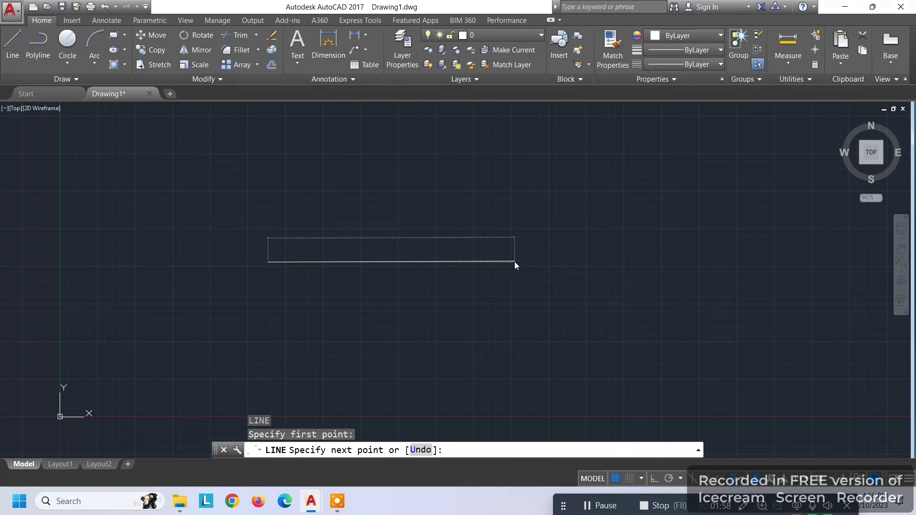
scroll(675, 262, "down", 2)
scroll(739, 317, "down", 3)
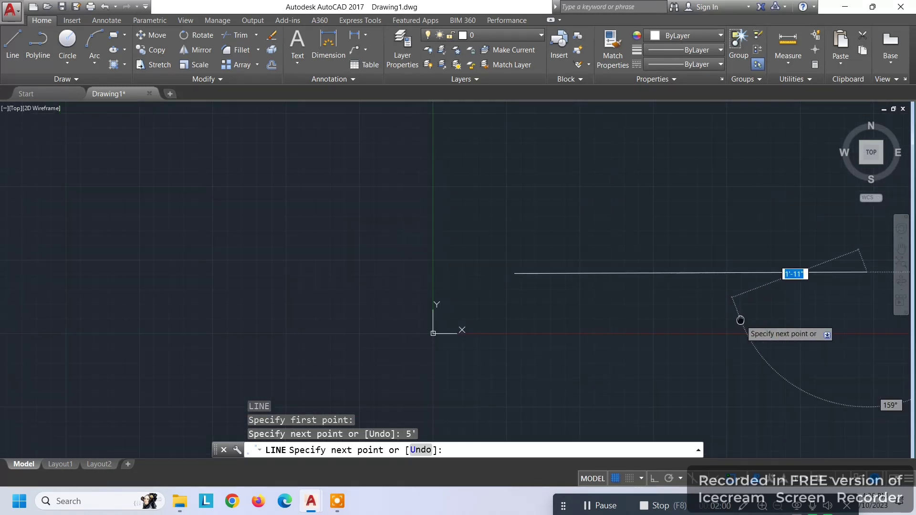
middle_click_drag(738, 317, 367, 322)
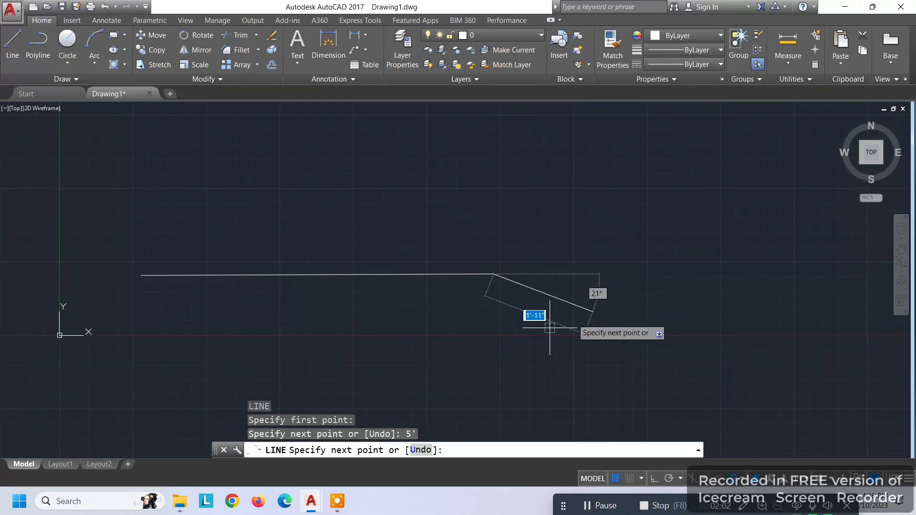
scroll(464, 318, "up", 2)
scroll(463, 318, "up", 3)
scroll(497, 287, "down", 2)
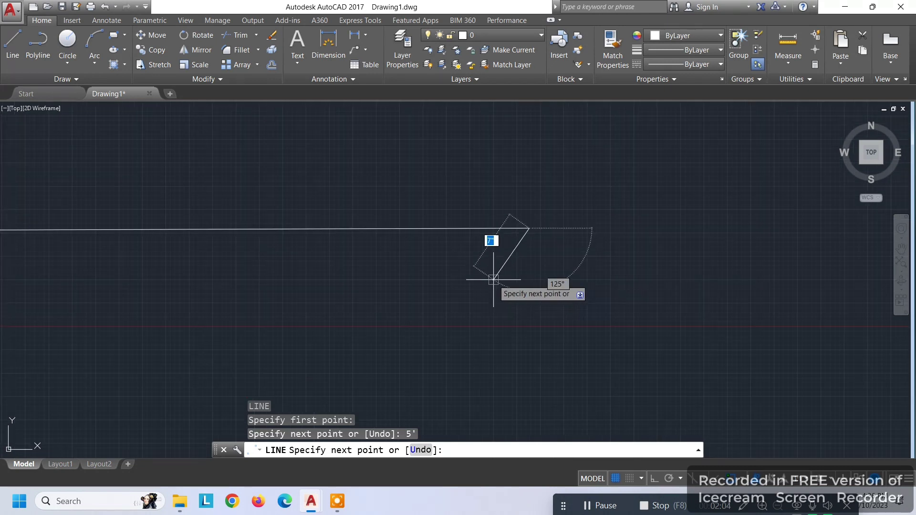
scroll(478, 296, "down", 1)
middle_click_drag(349, 268, 737, 298)
scroll(762, 292, "down", 2)
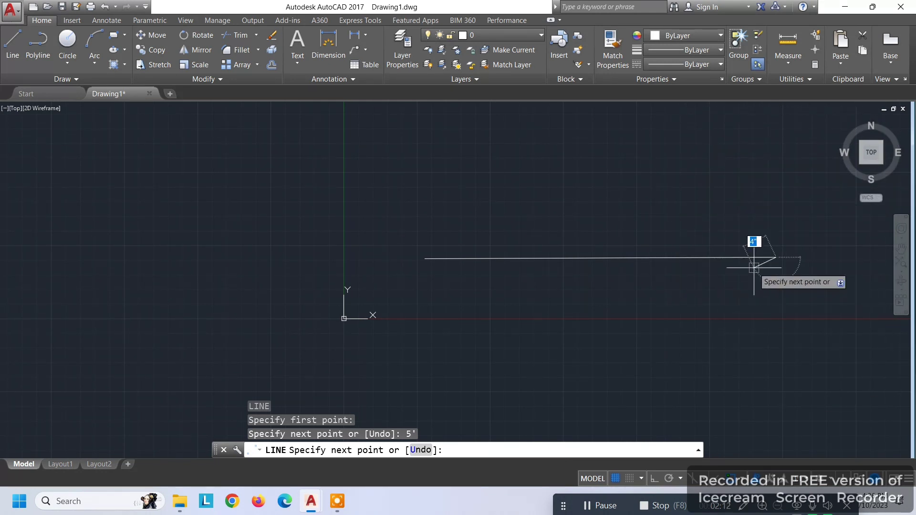
Step: End the line command and recentre the view on the 5' line
key("Escape")
scroll(744, 266, "down", 3)
scroll(651, 301, "up", 1)
scroll(648, 301, "up", 3)
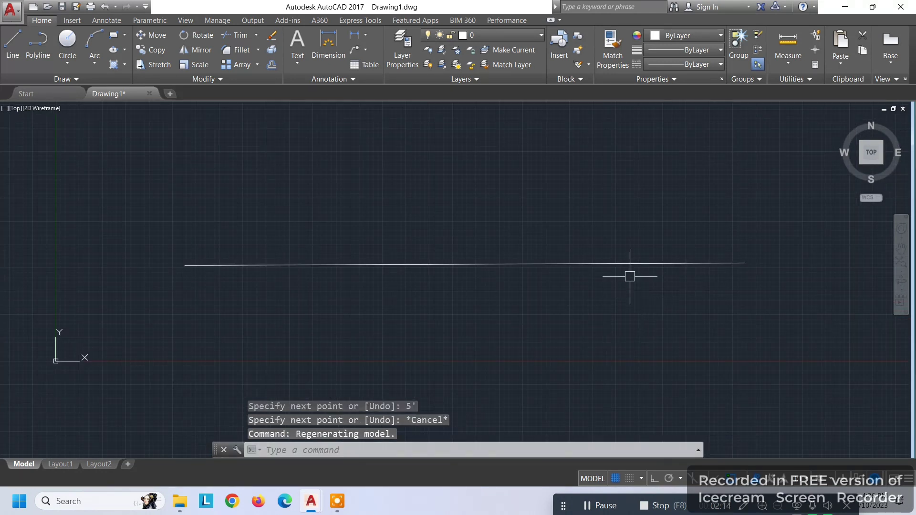
middle_click_drag(544, 251, 522, 288)
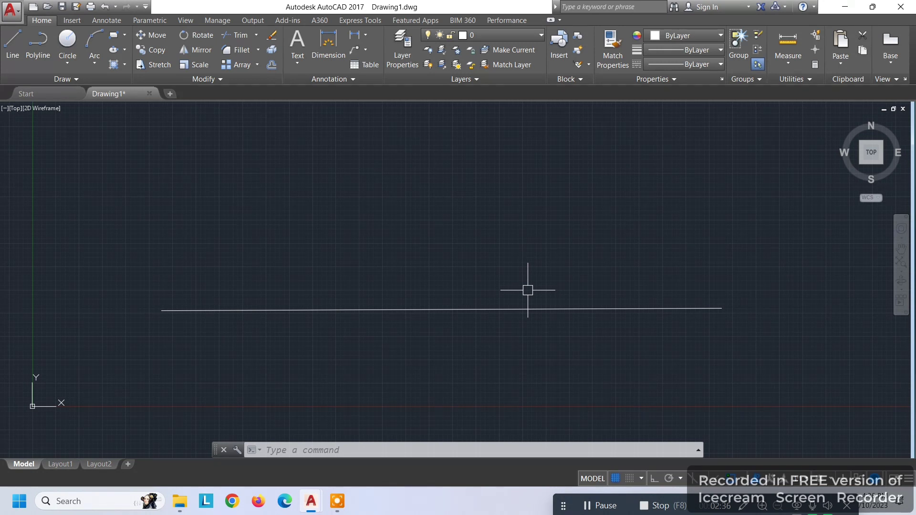
Step: Begin a line at the 5' line's right end, restart it, and turn Ortho on
type("l")
key("Return")
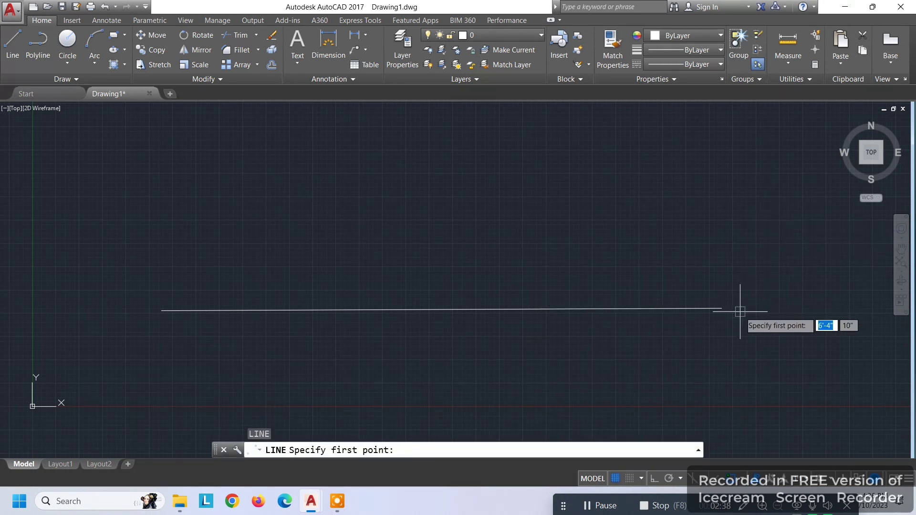
left_click(721, 309)
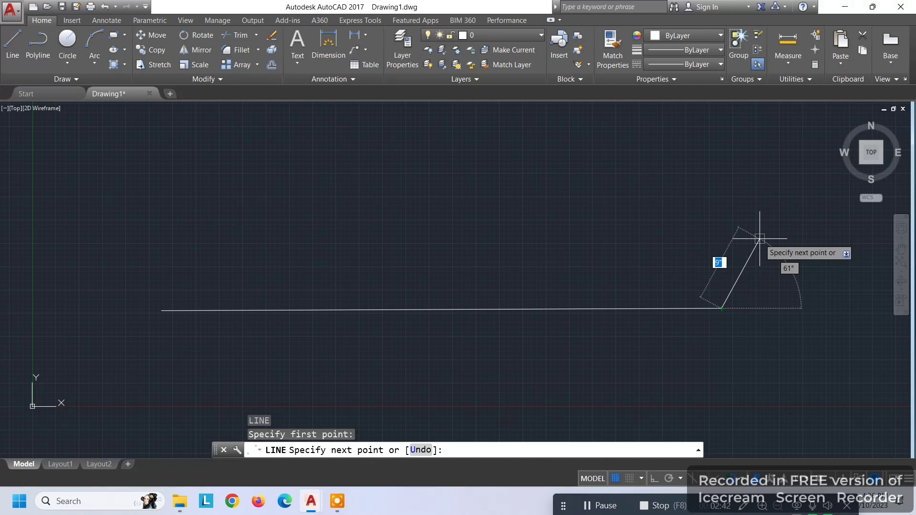
key("Escape")
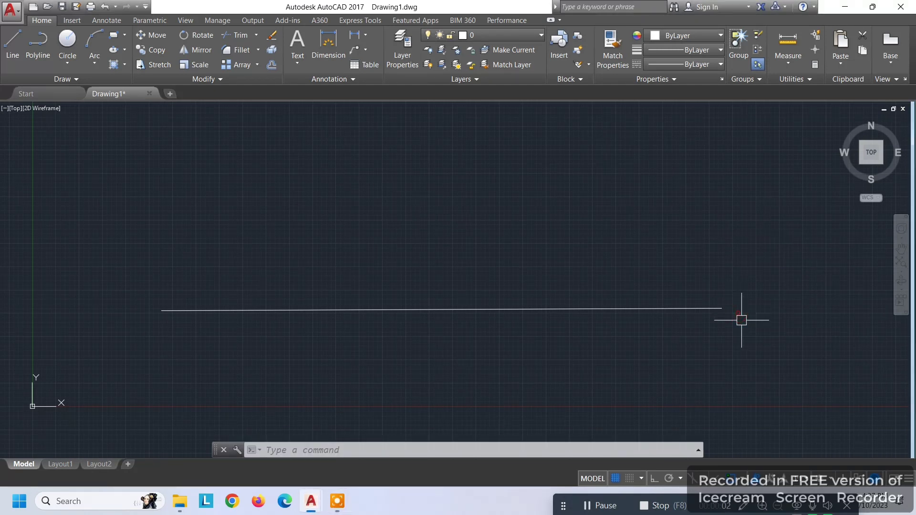
key("Return")
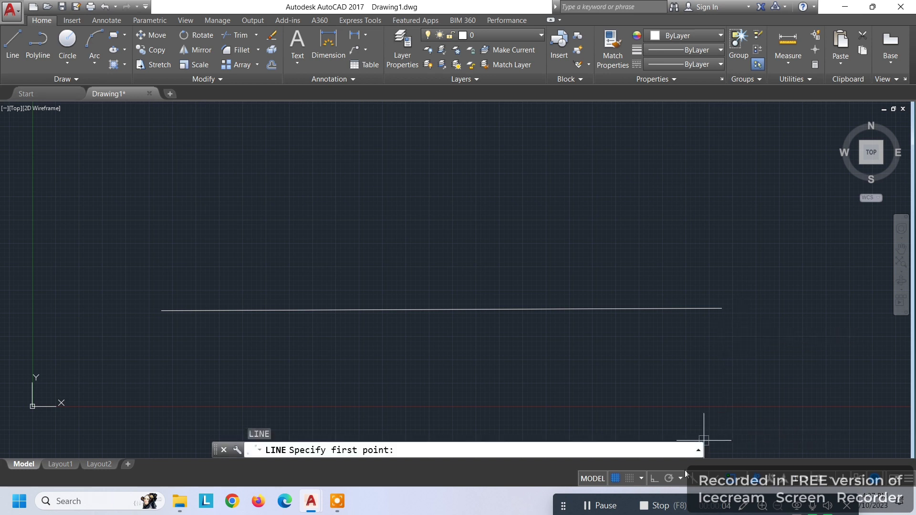
left_click(653, 478)
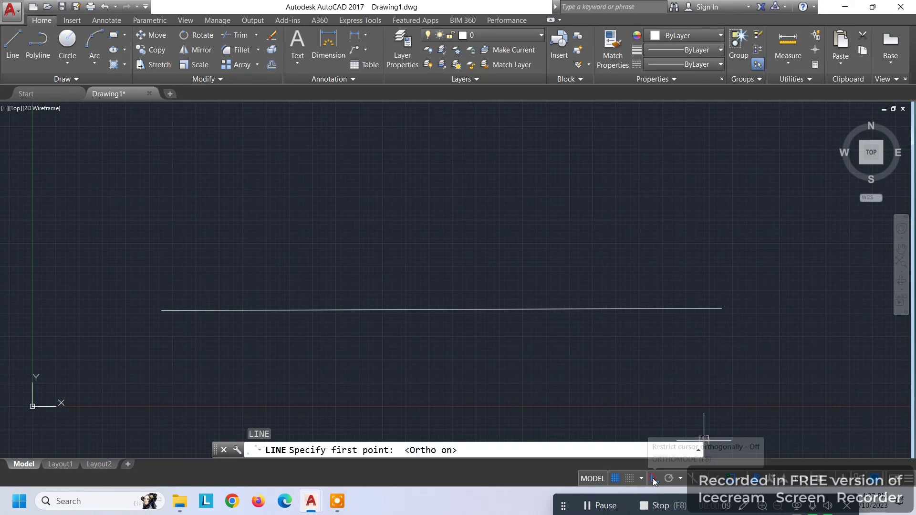
Step: Draw connected segments up, left, down and right forming an open box above the line
left_click(722, 309)
left_click(724, 191)
left_click(518, 191)
left_click(517, 262)
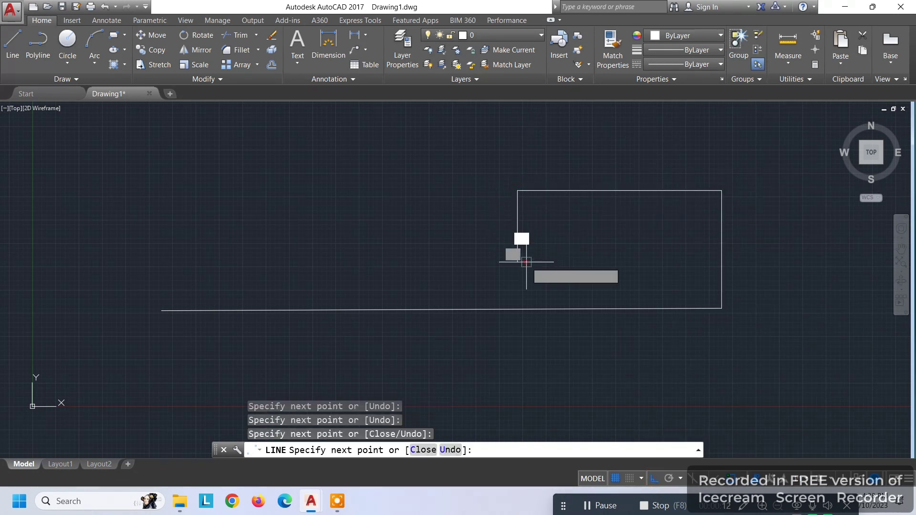
left_click(636, 262)
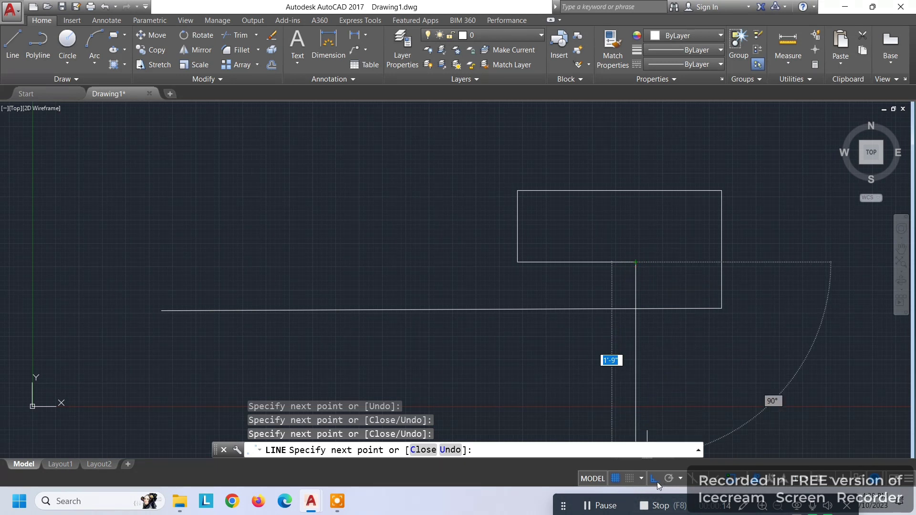
left_click(657, 482)
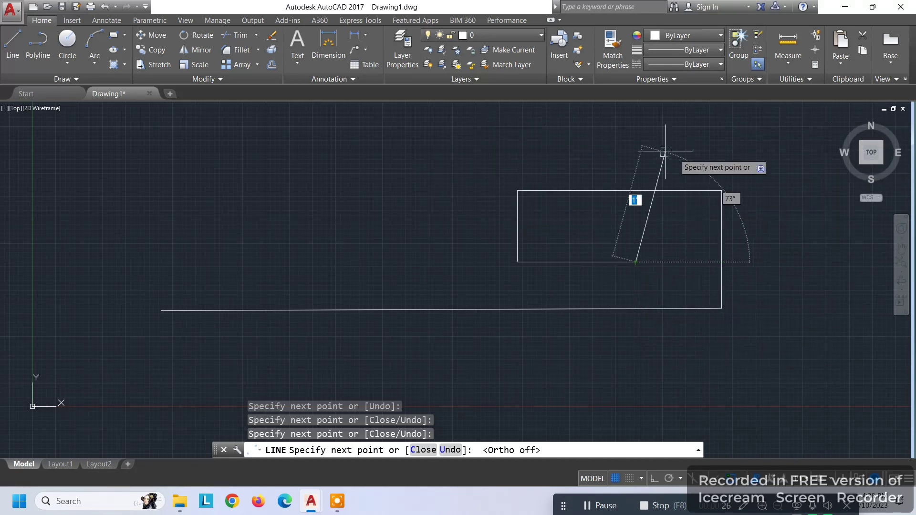
scroll(731, 284, "up", 4)
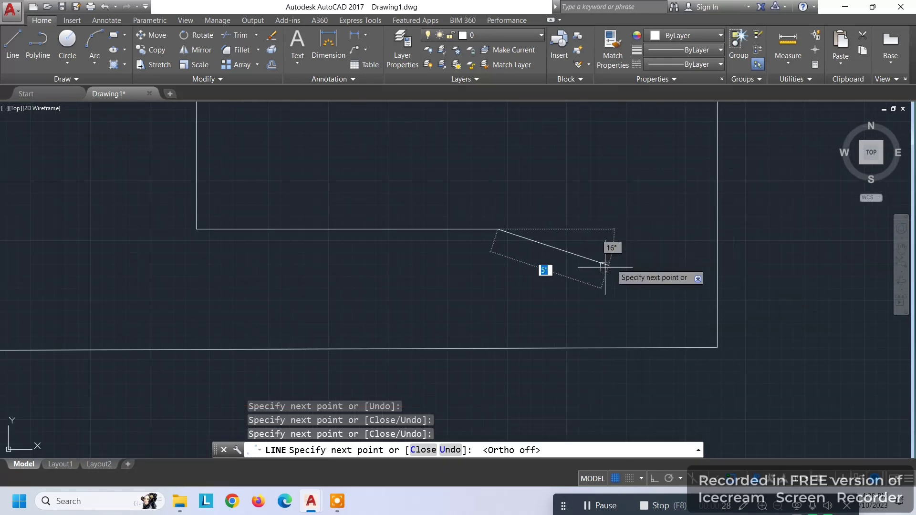
key("Return")
scroll(559, 279, "down", 6)
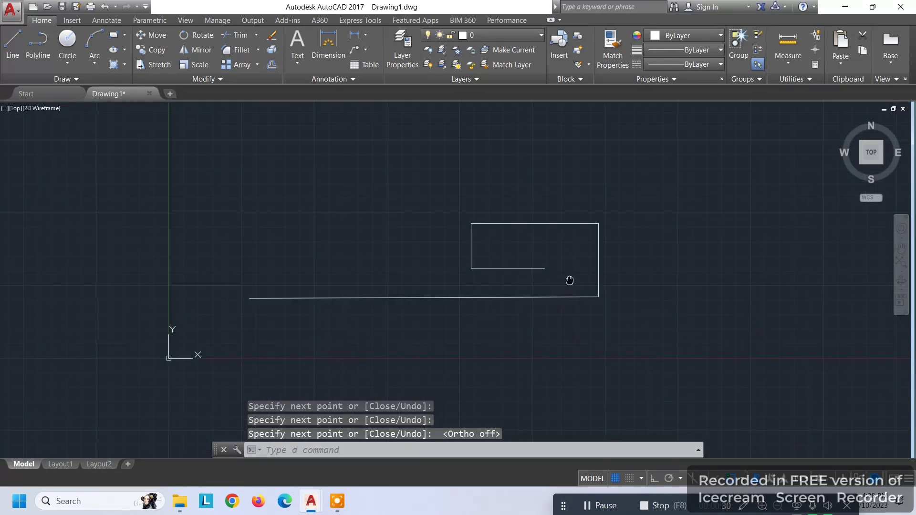
middle_click_drag(569, 281, 593, 283)
key("Return")
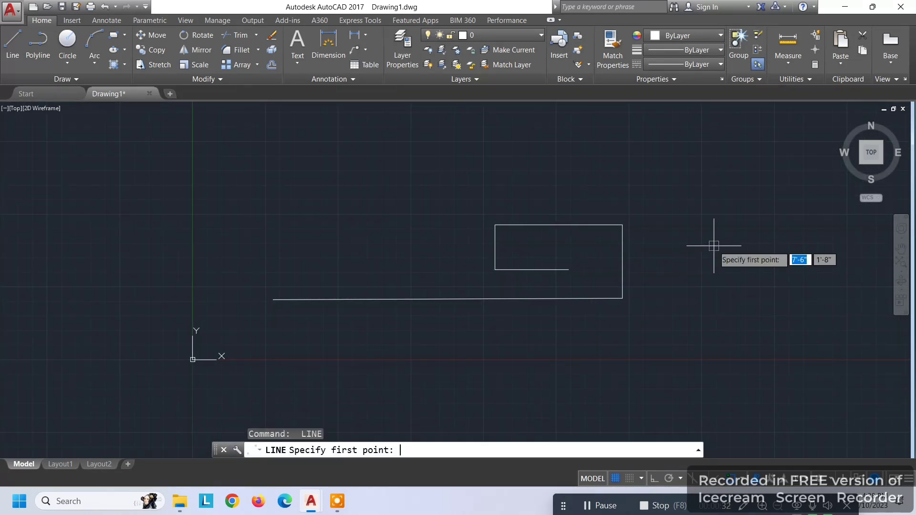
middle_click_drag(675, 235, 641, 237)
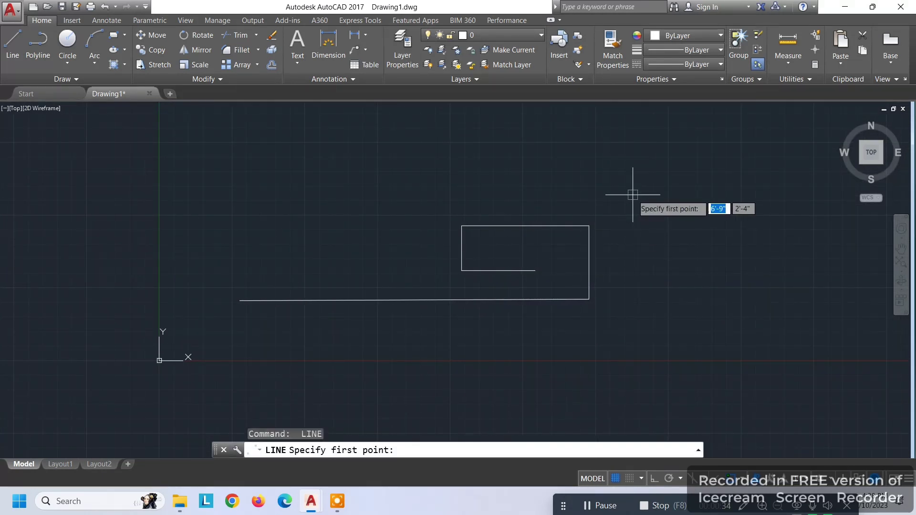
left_click(535, 271)
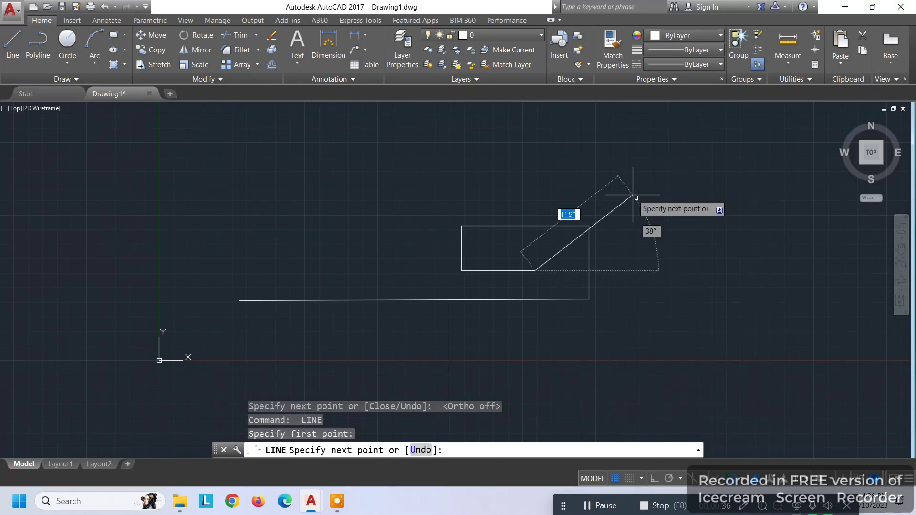
key("Escape")
right_click(664, 168)
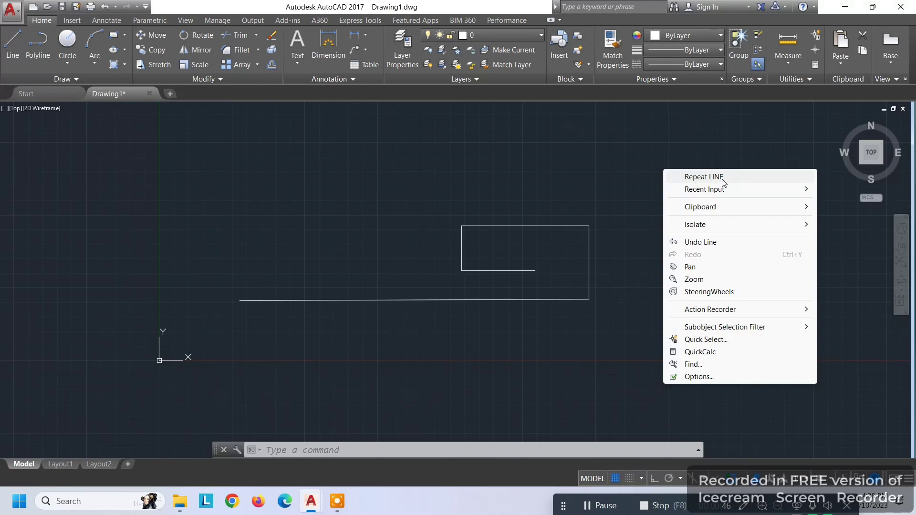
key("Escape")
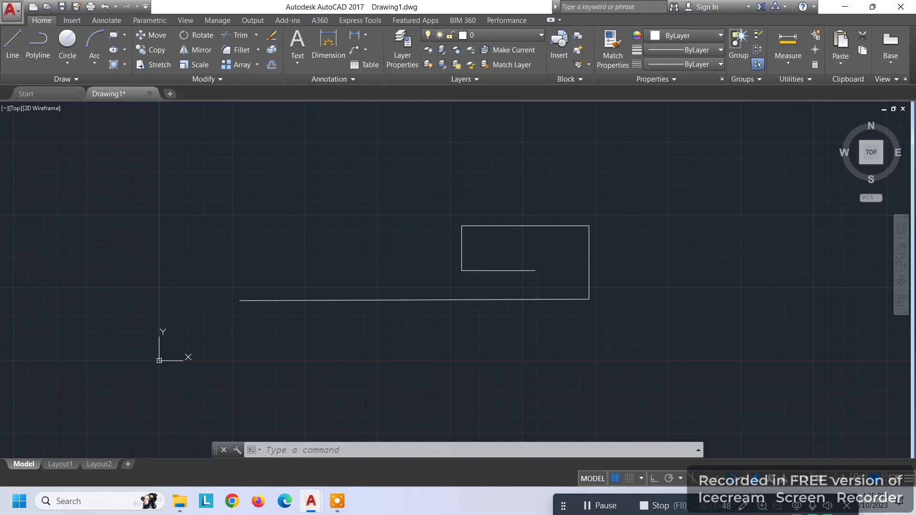
key("Return")
left_click(611, 313)
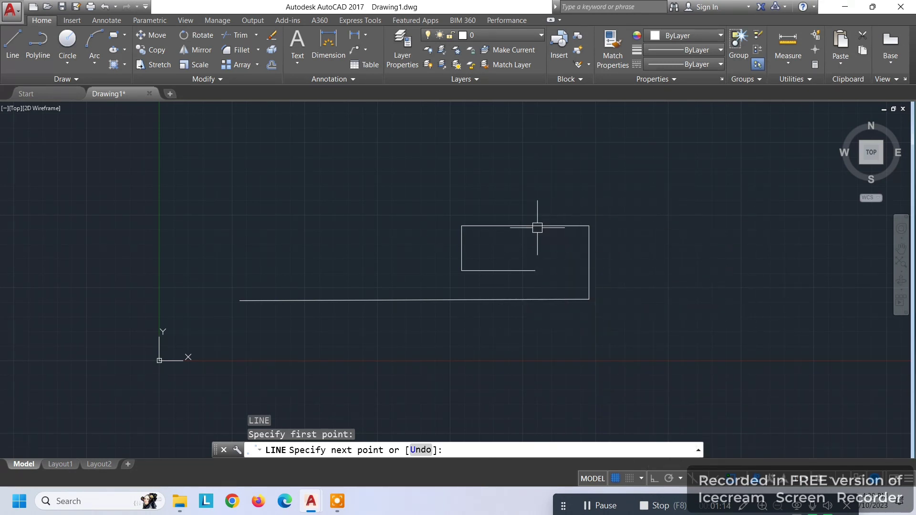
Step: Erase the long line and box outline with a crossing window, then select the last vertical line
key("Escape")
left_click(629, 199)
left_click(468, 328)
key("Delete")
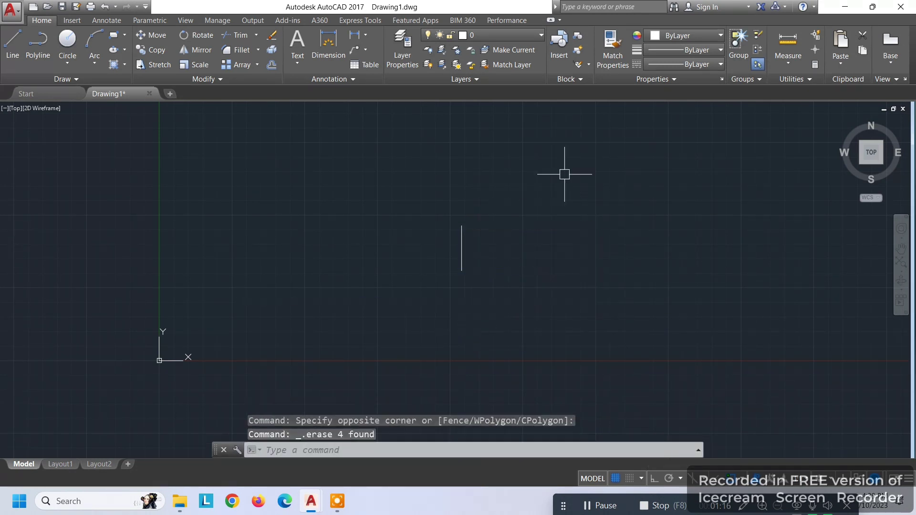
mouse_move(345, 283)
middle_mouse_down()
mouse_move(457, 236)
mouse_move(225, 337)
middle_mouse_up()
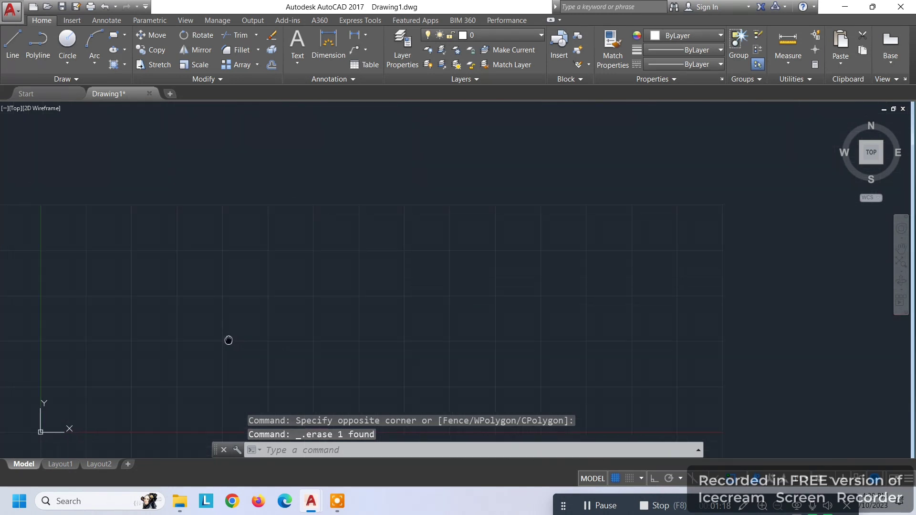